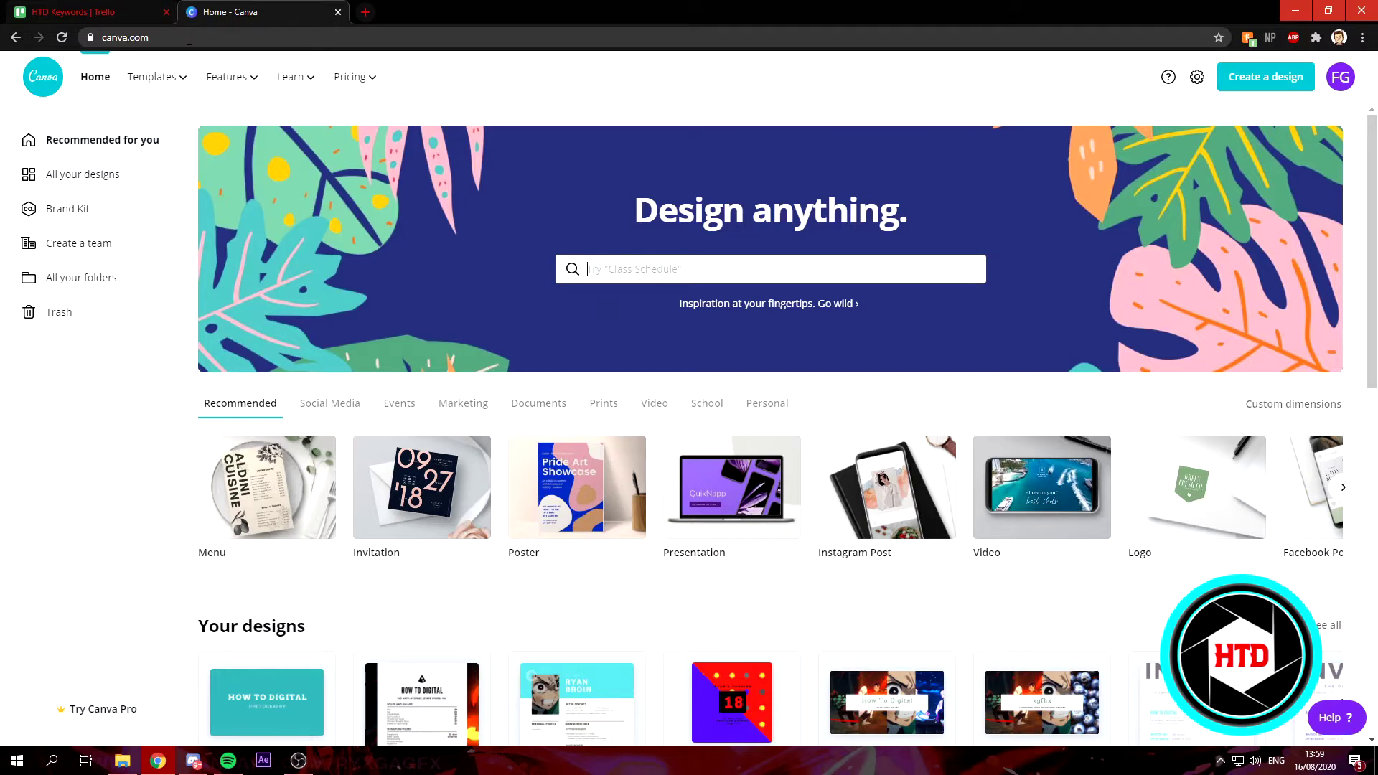
Search the design templates for "collage"
left_click(808, 271)
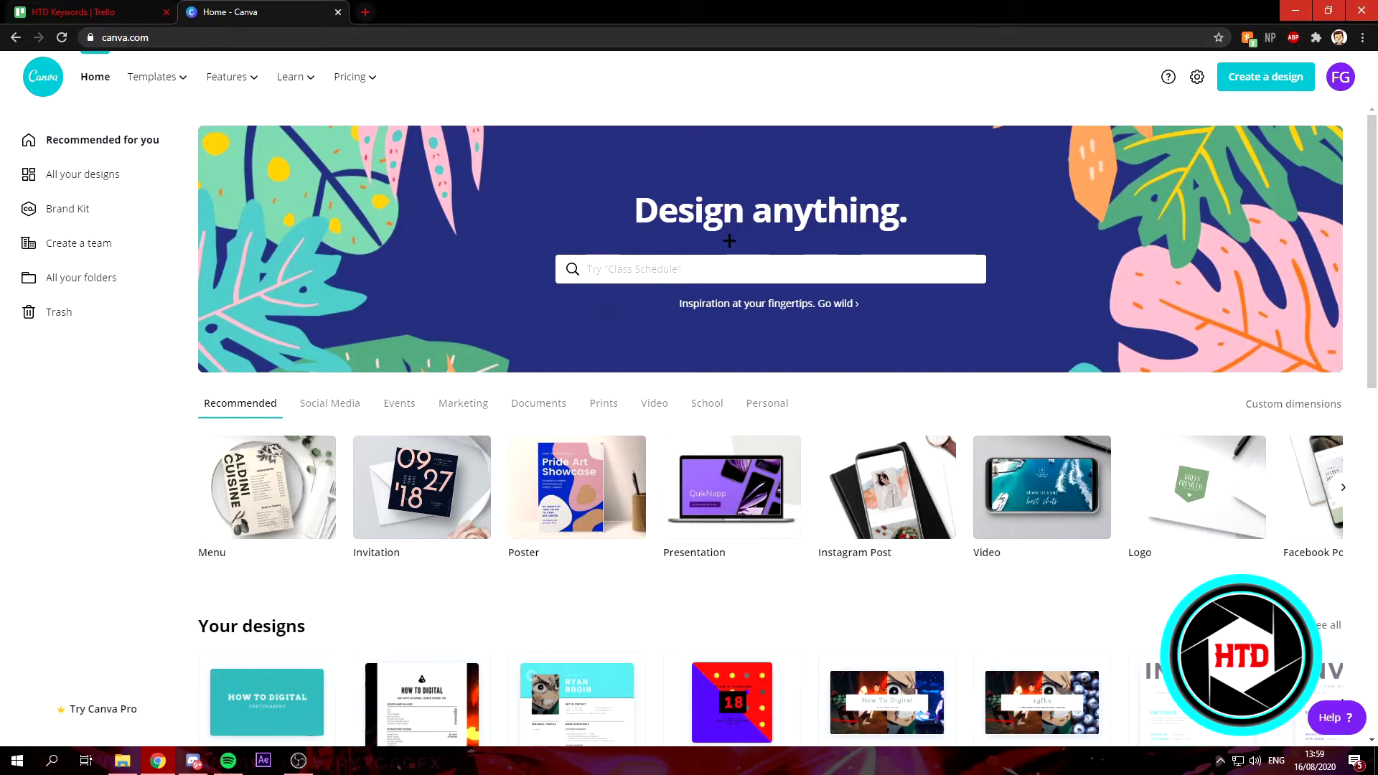
type("c9ol")
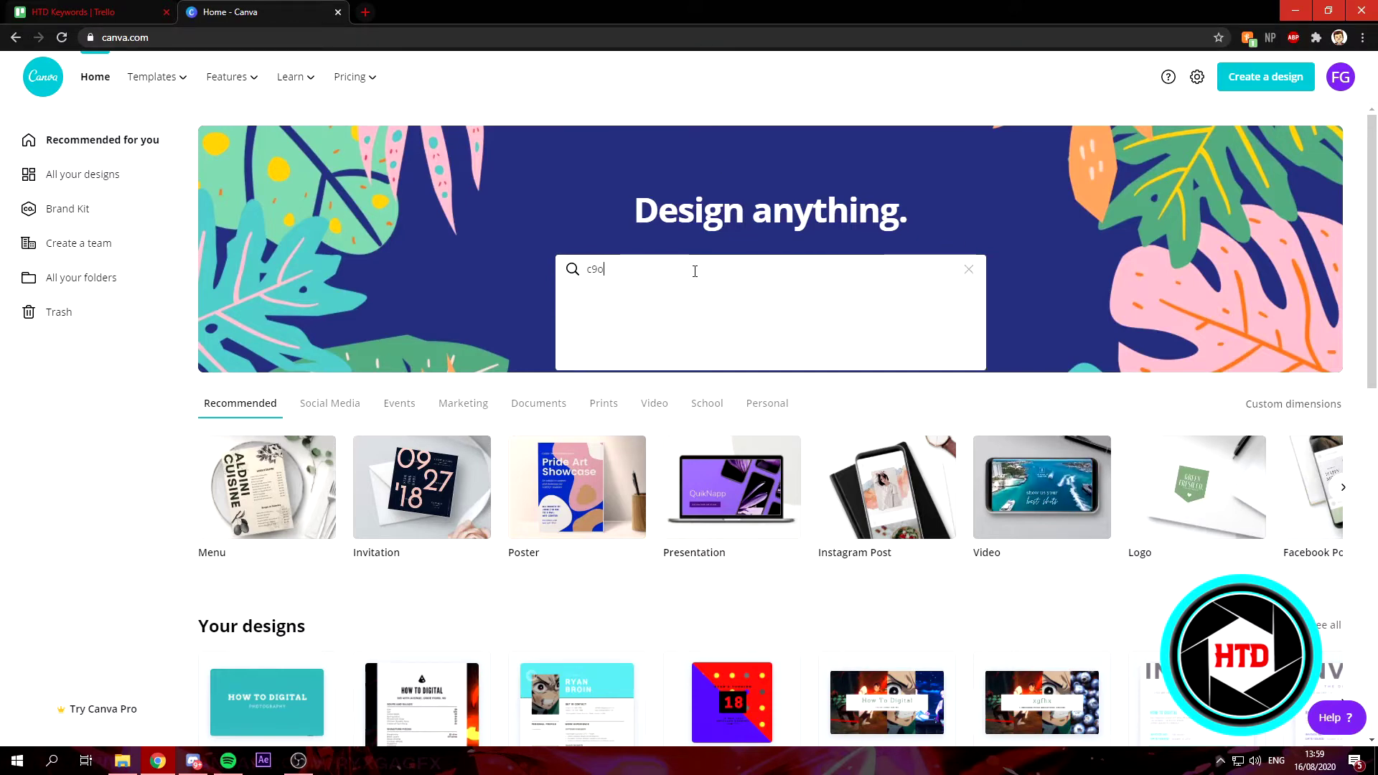
key("BackSpace")
key("BackSpace")
key("BackSpace")
type("ollage")
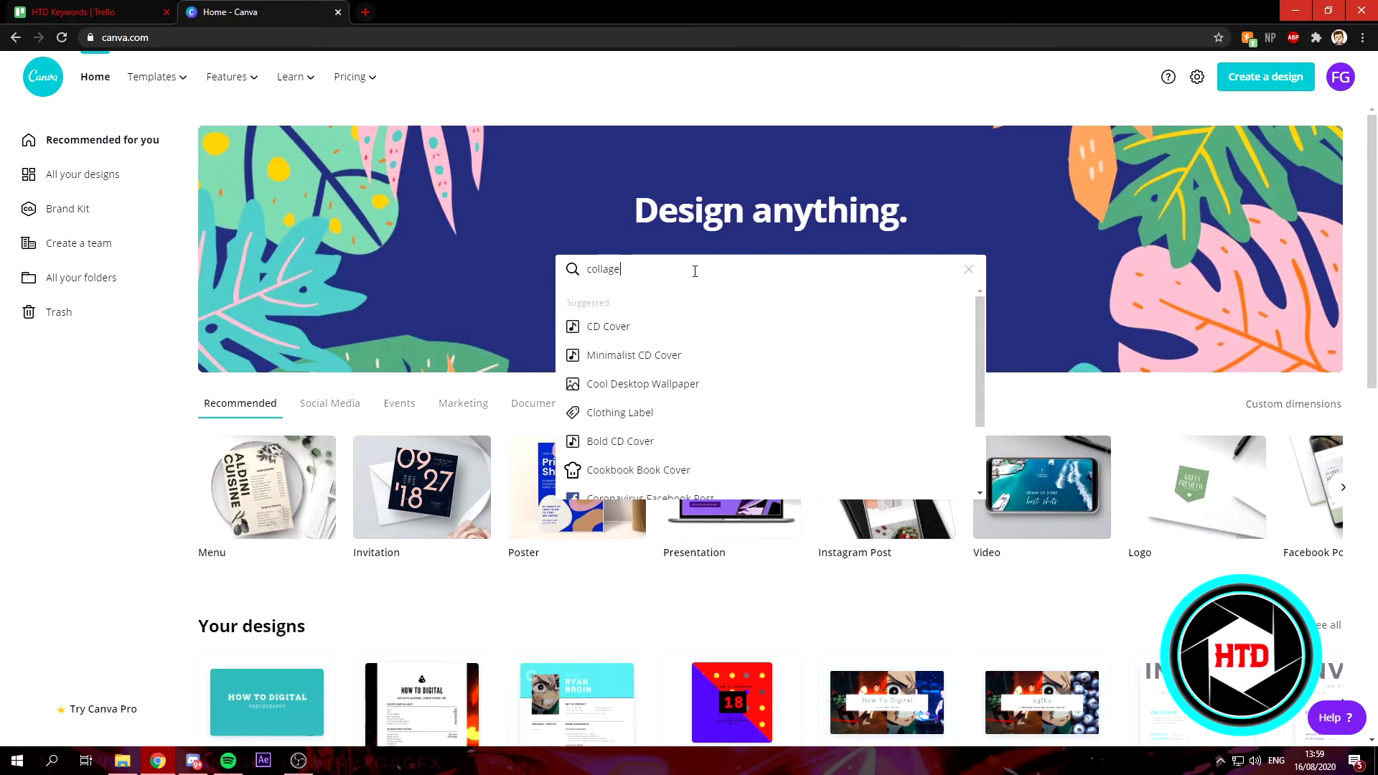
key("Return")
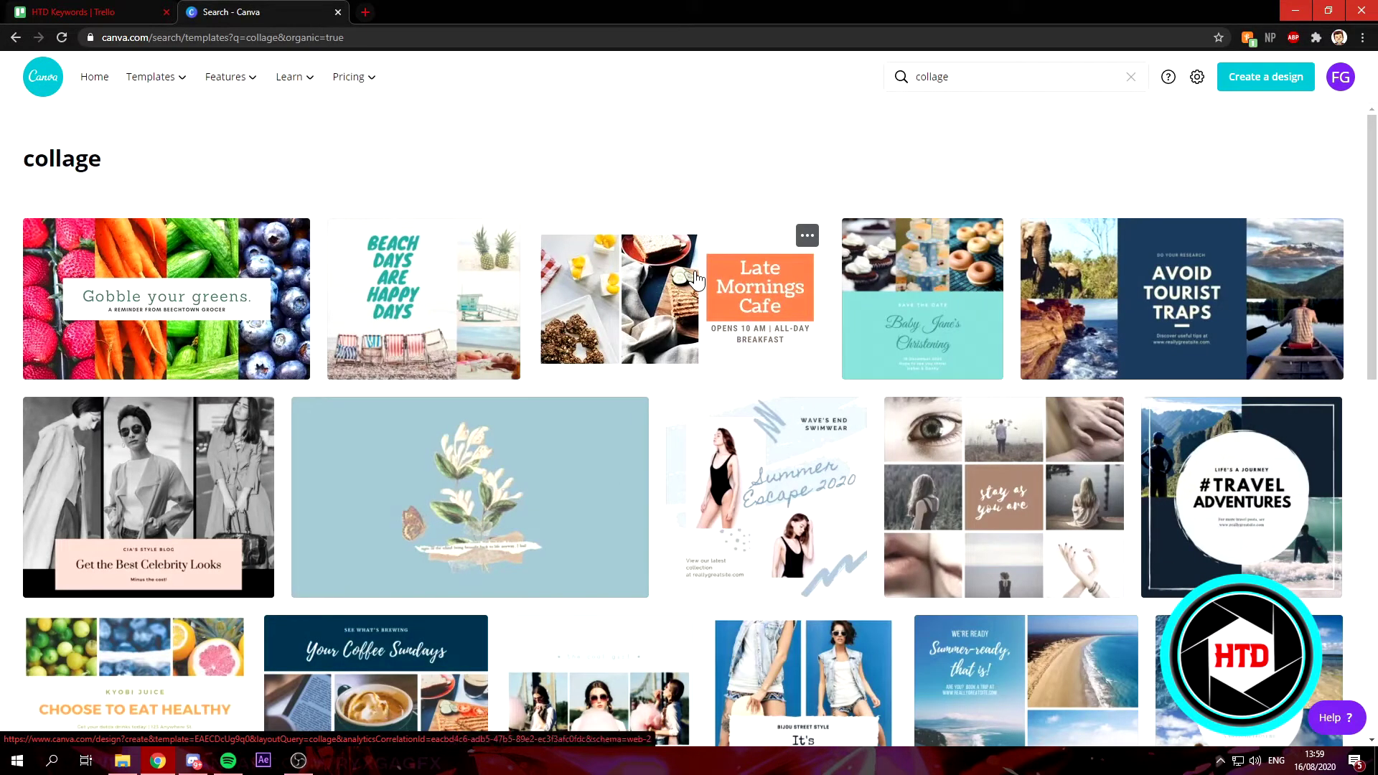
Browse the collage templates and open the "Gobble your greens." food collage for editing
scroll(214, 362, "down", 5)
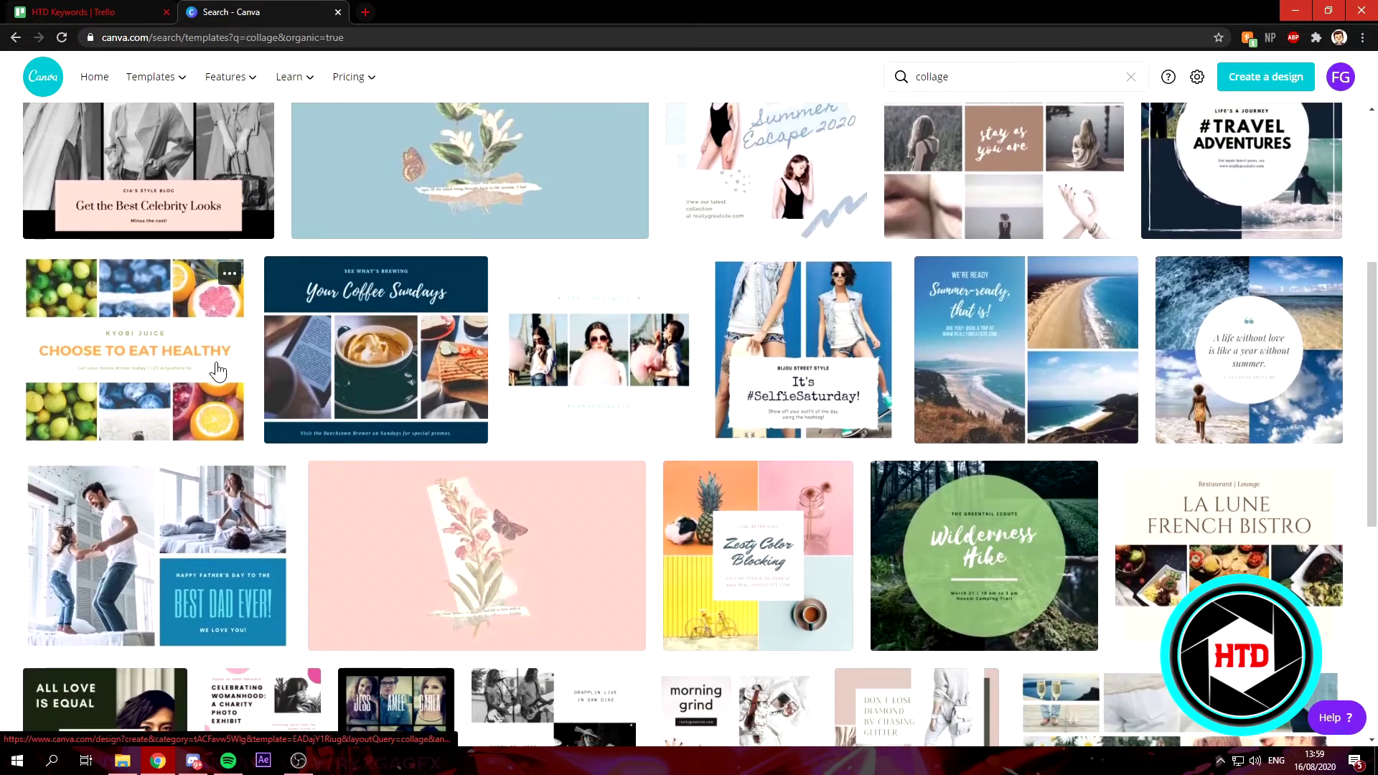
scroll(219, 371, "down", 4)
scroll(218, 371, "up", 4)
scroll(218, 371, "up", 4)
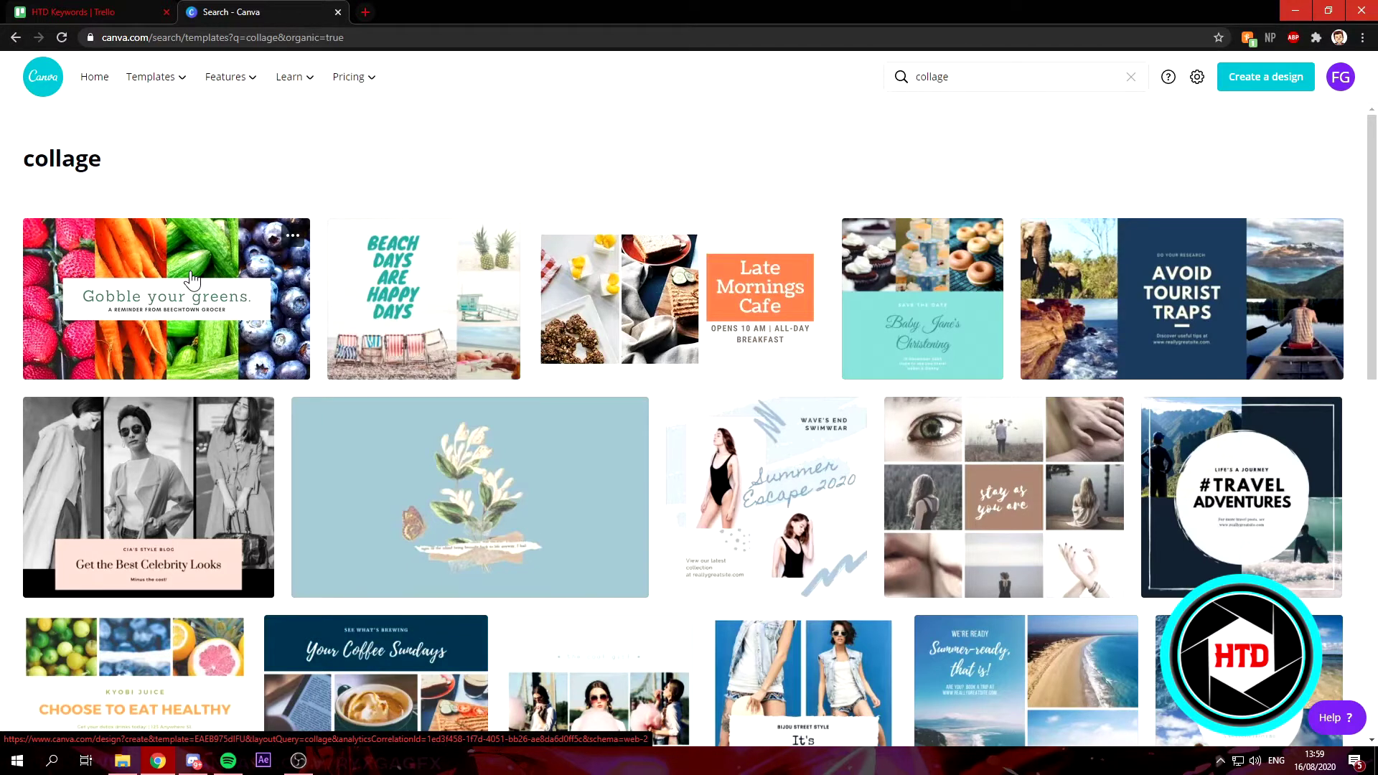
left_click(192, 278)
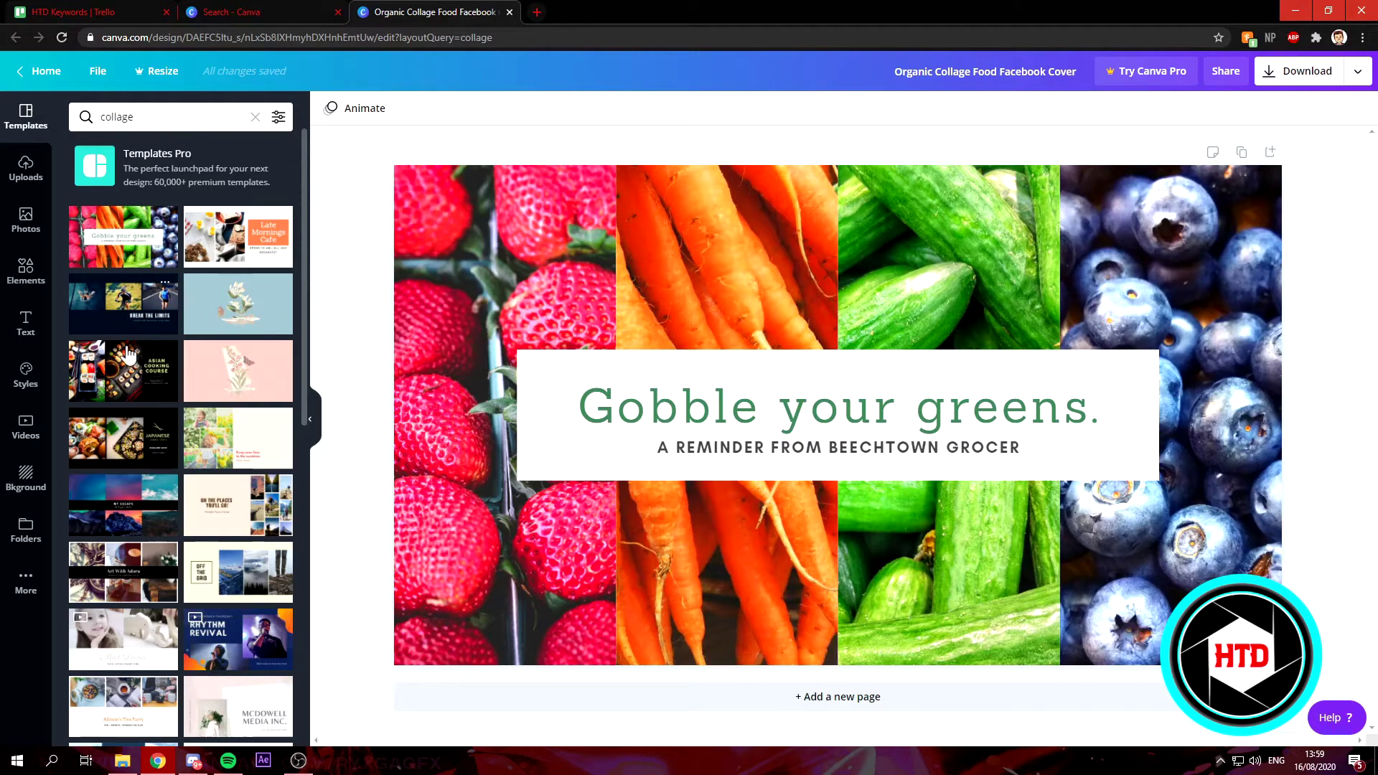
Check the download options of the "Break the Limits" template and switch back to the "Gobble your greens." template
left_click(129, 314)
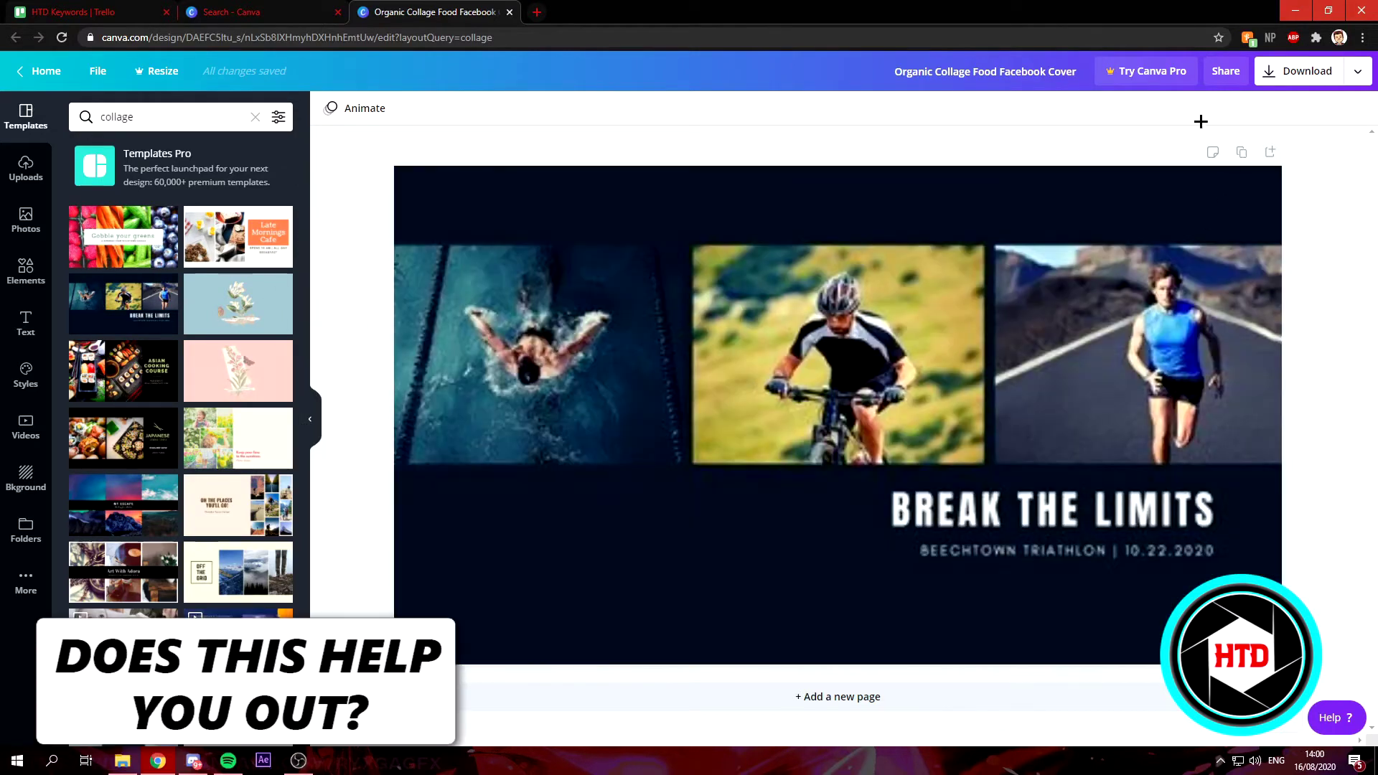
left_click(1292, 72)
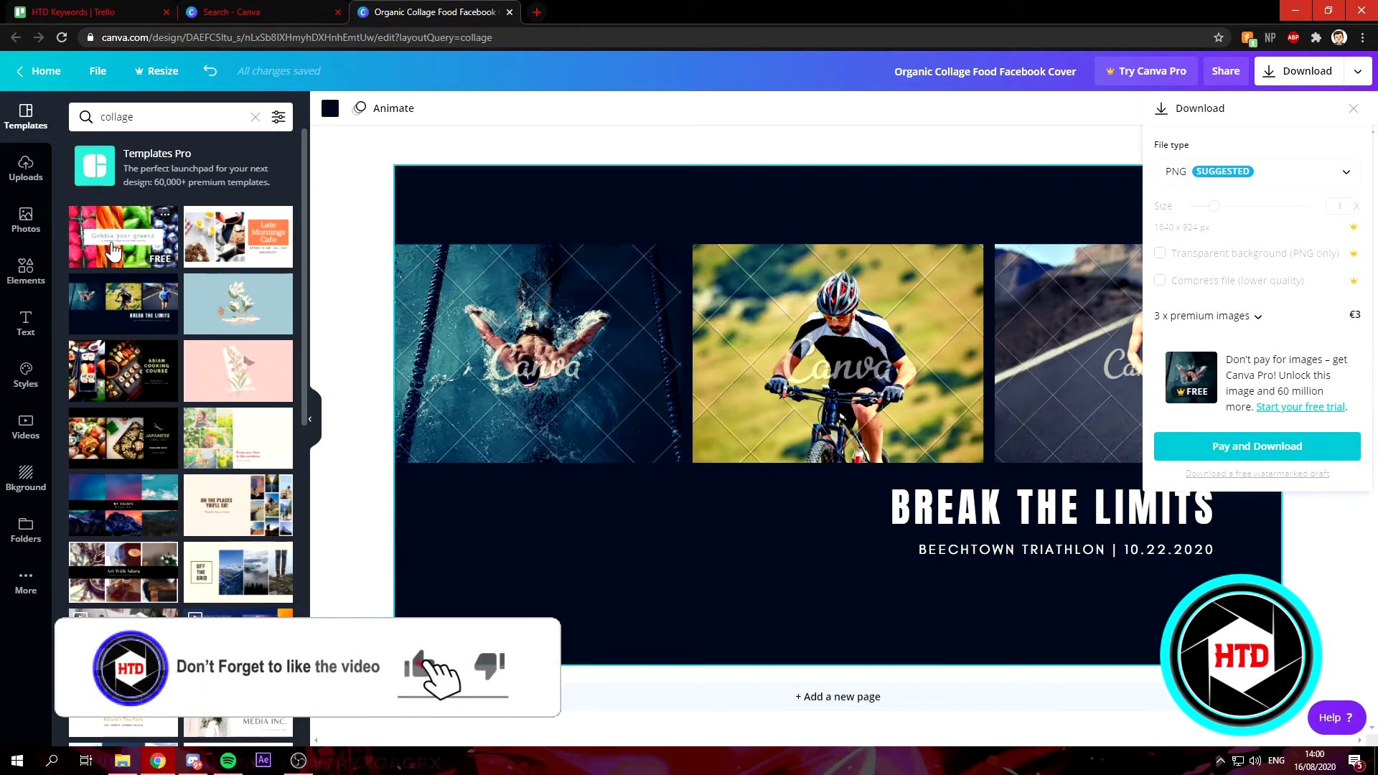
left_click(128, 233)
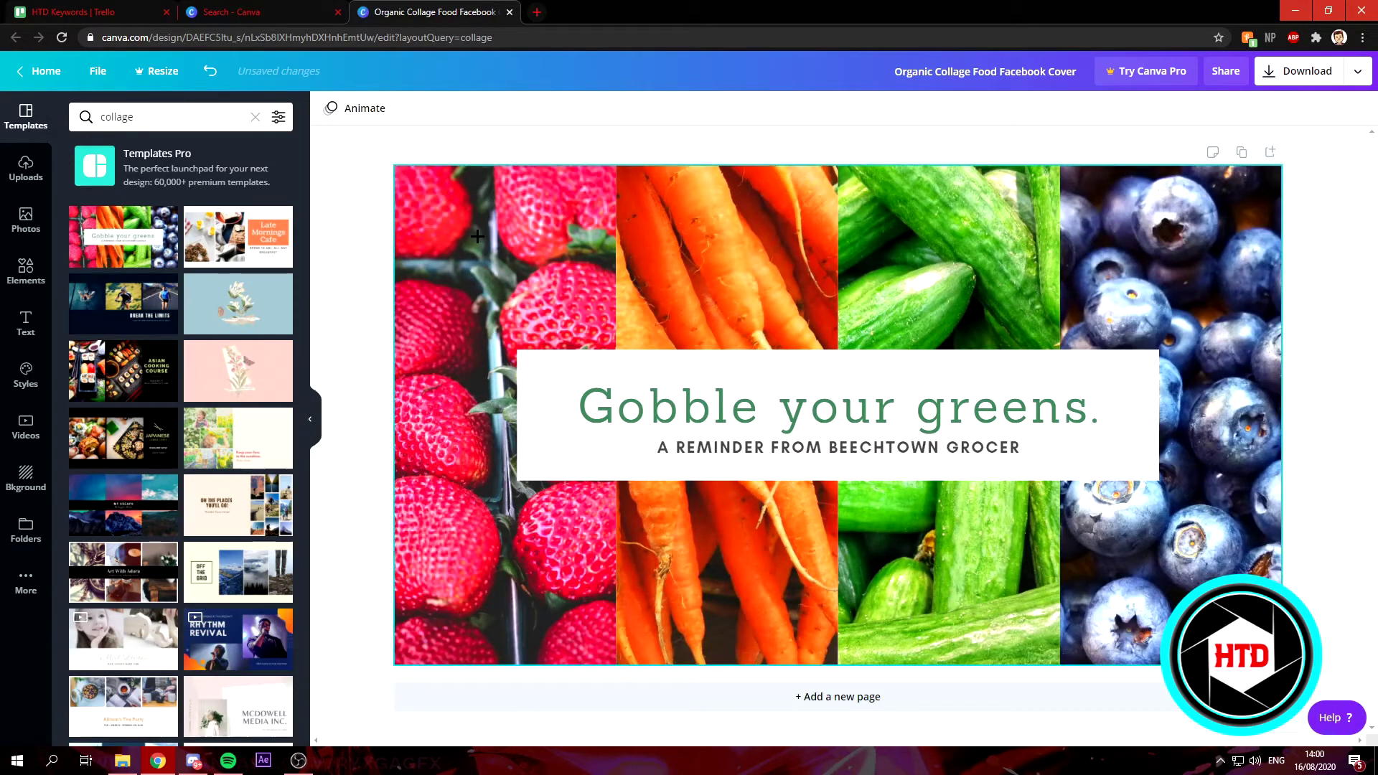
left_click(1041, 262)
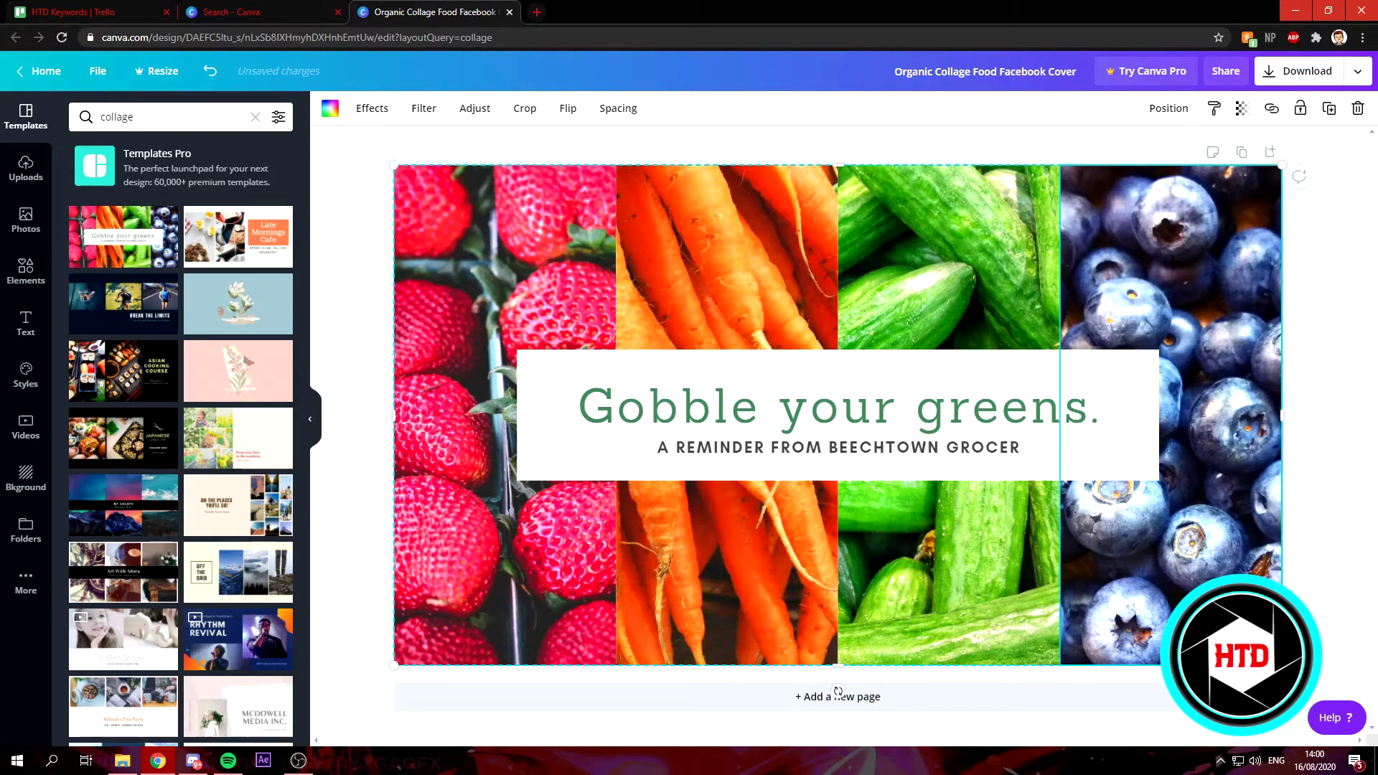
left_click(1041, 261)
left_click(915, 260)
double_click(914, 260)
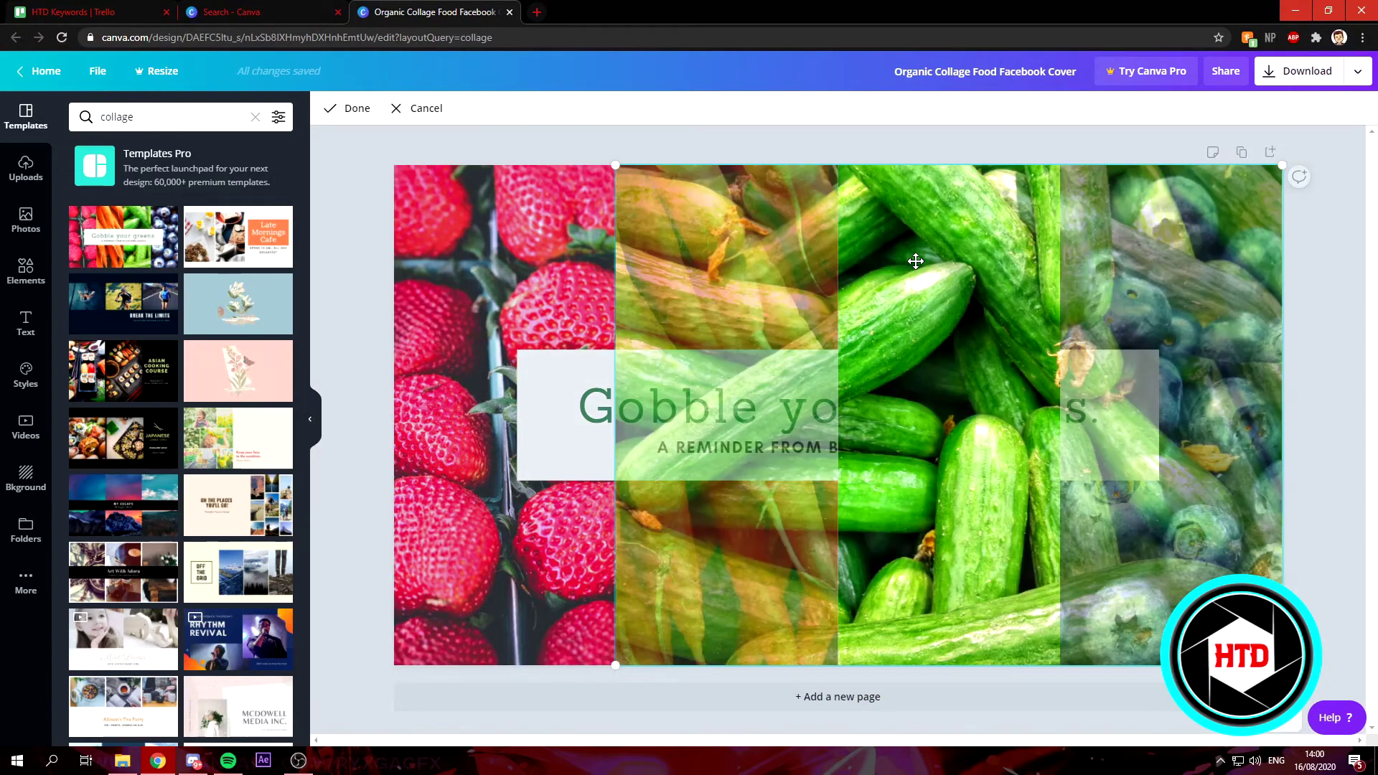
key("Escape")
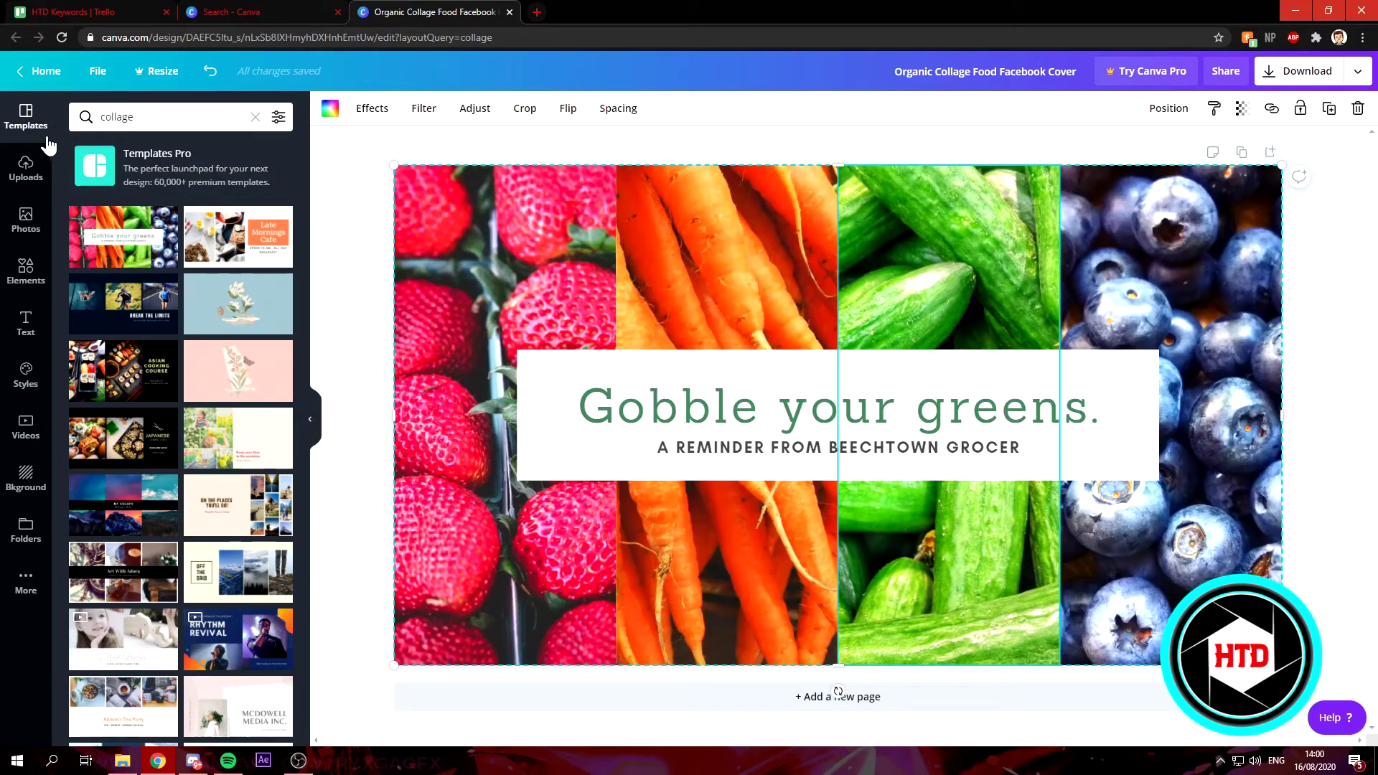
Replace the four collage photos, in order, with the uploaded blue night scene, fiery fight scene, dark forest scene and face close-up
left_click(33, 188)
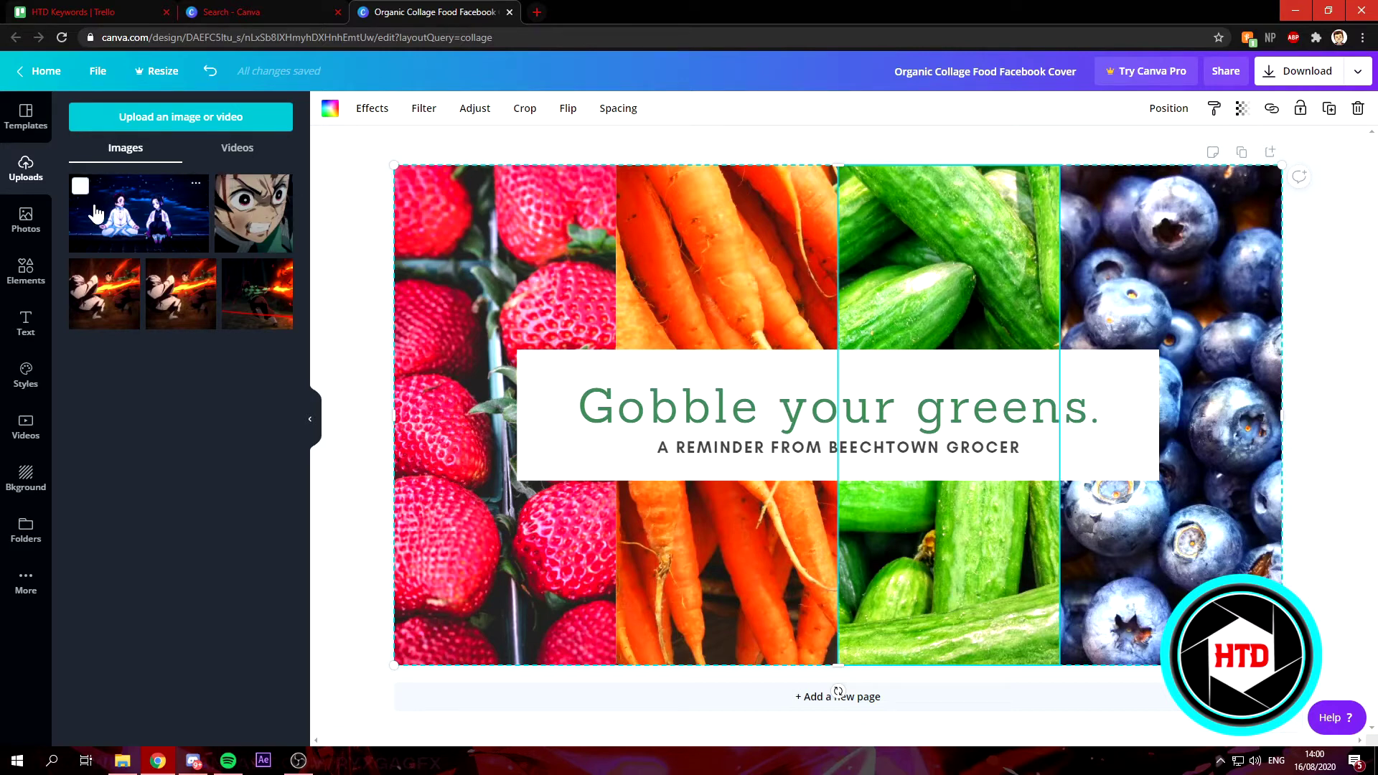
left_click_drag(125, 206, 462, 265)
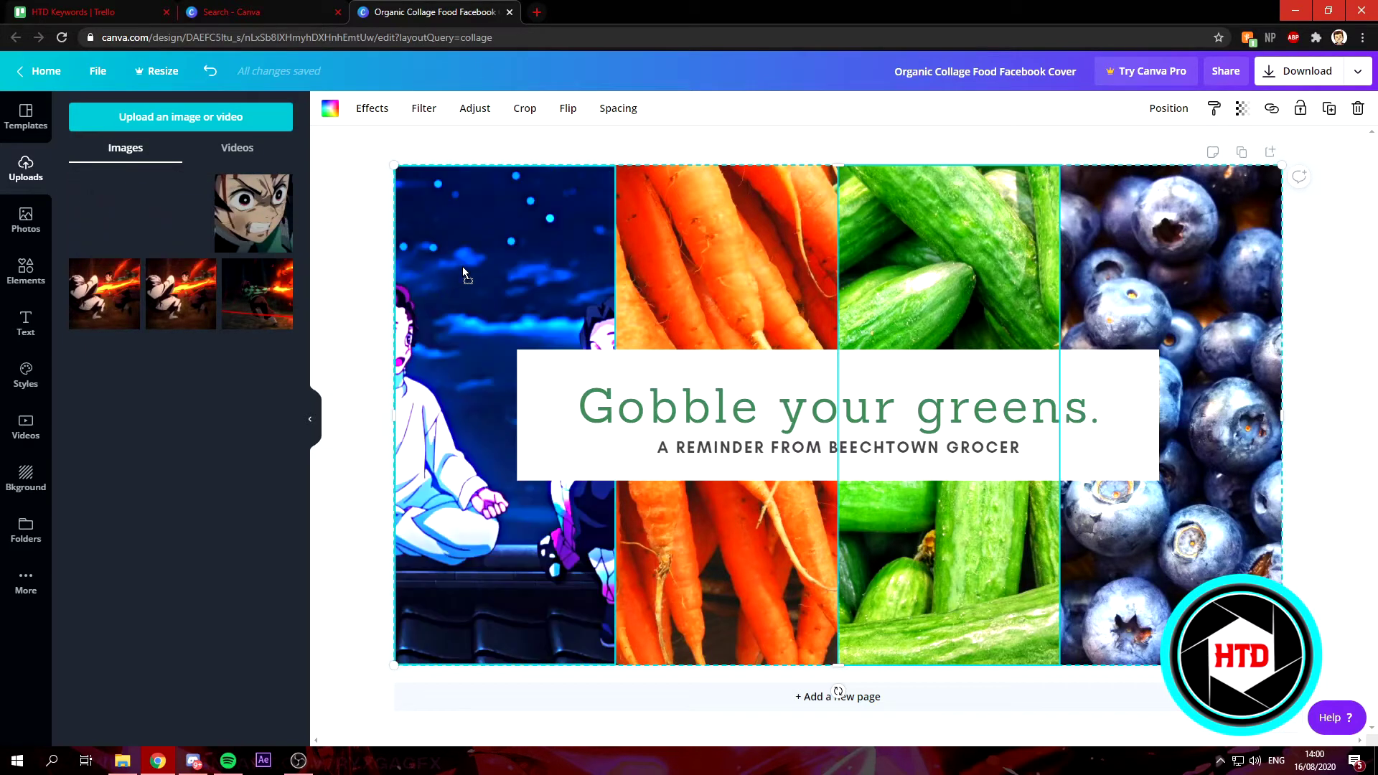
left_click_drag(536, 235, 531, 235)
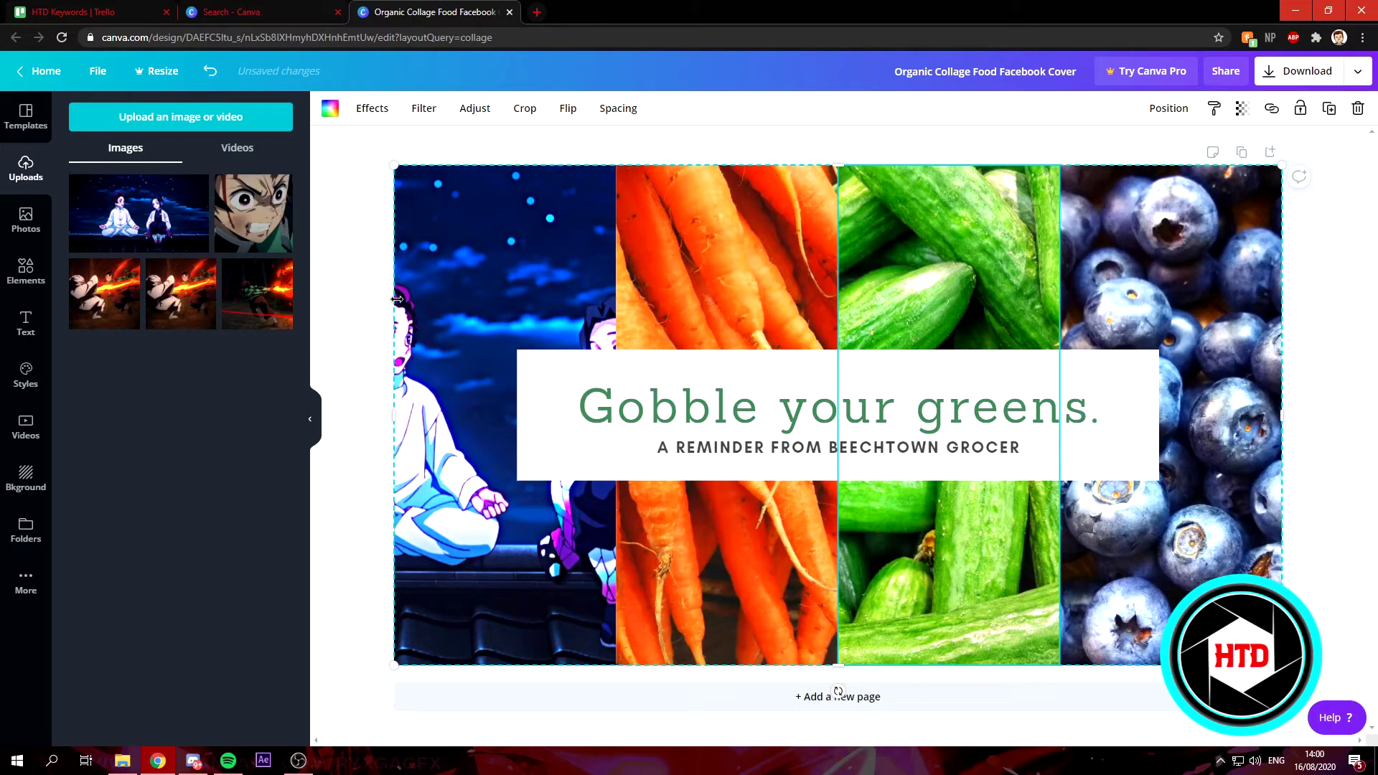
left_click_drag(178, 305, 723, 280)
left_click_drag(257, 295, 912, 295)
left_click_drag(254, 216, 1134, 295)
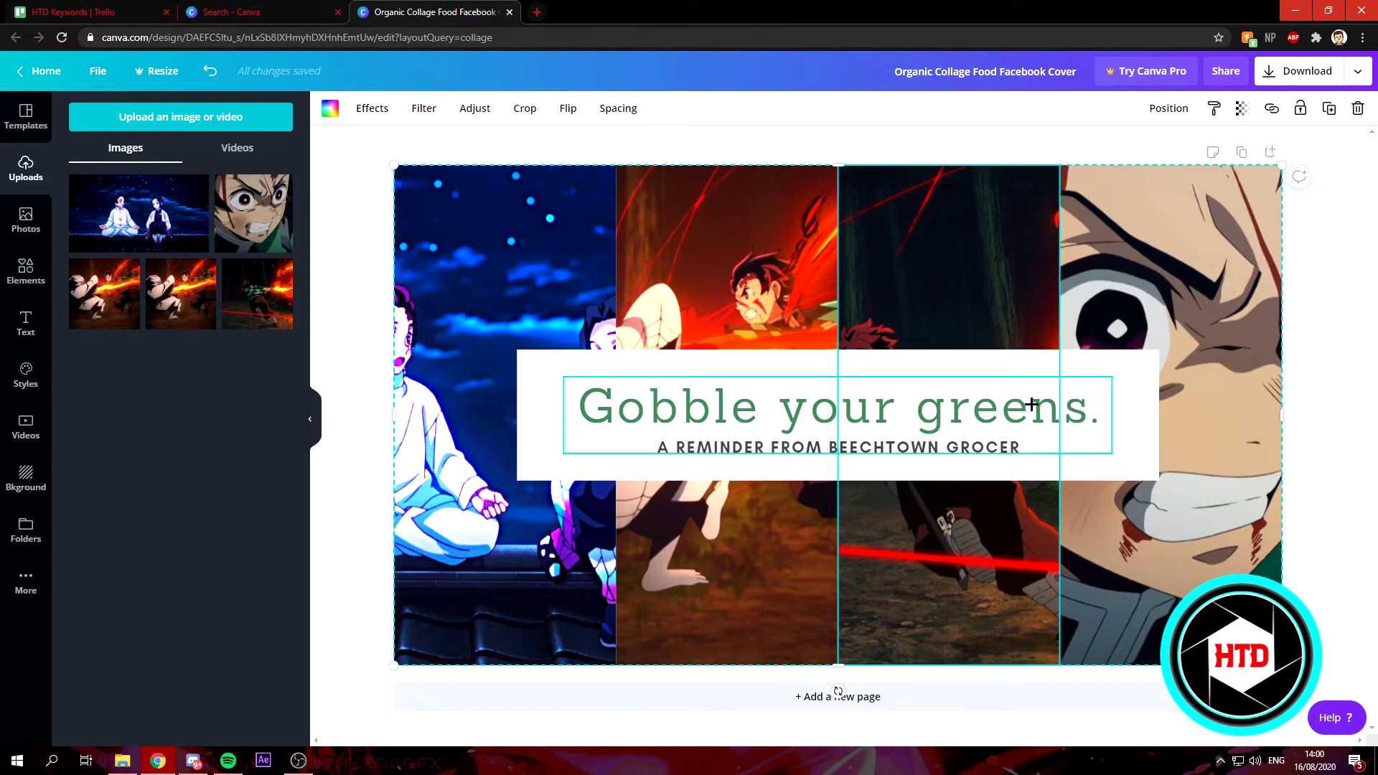
Replace the collage's "Gobble your greens." headline with "How To Digital"
left_click(1087, 410)
left_click(1085, 409)
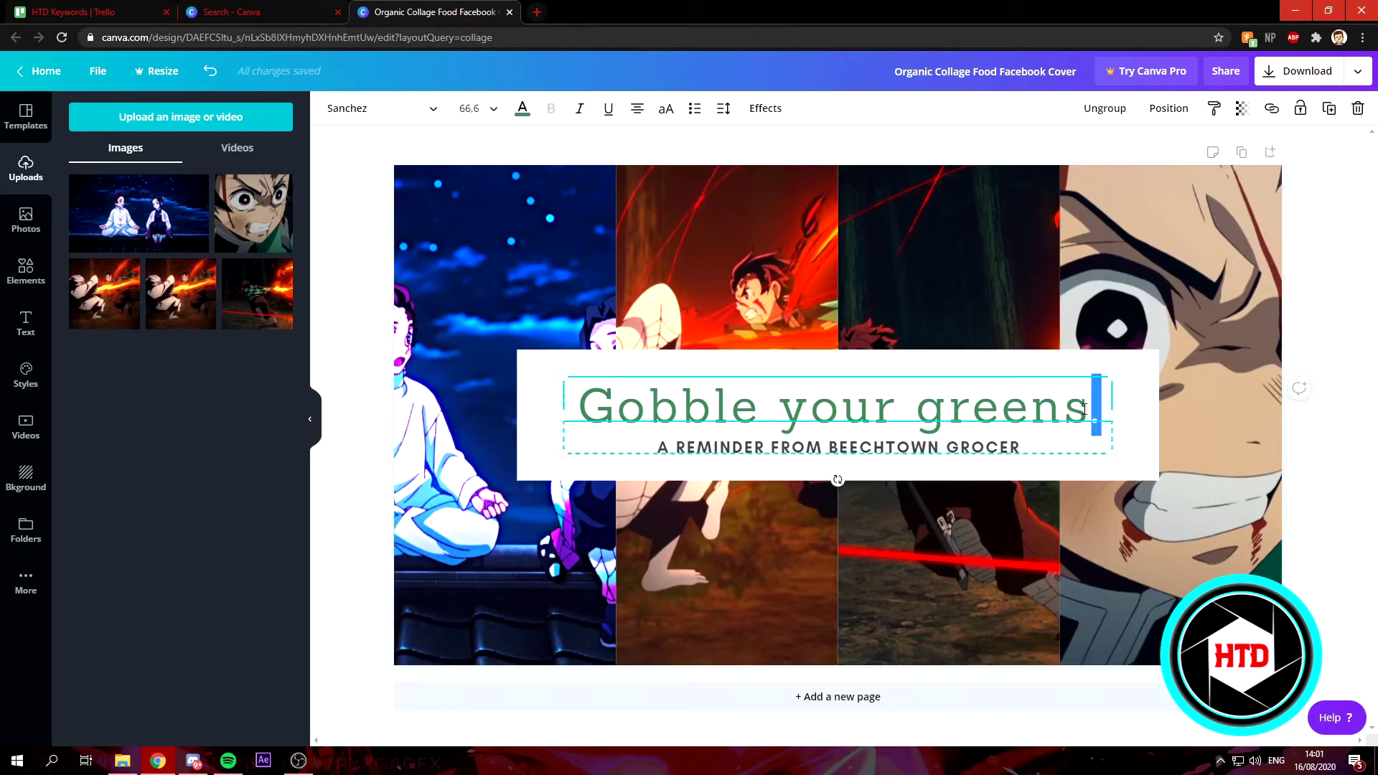
key("ctrl+a")
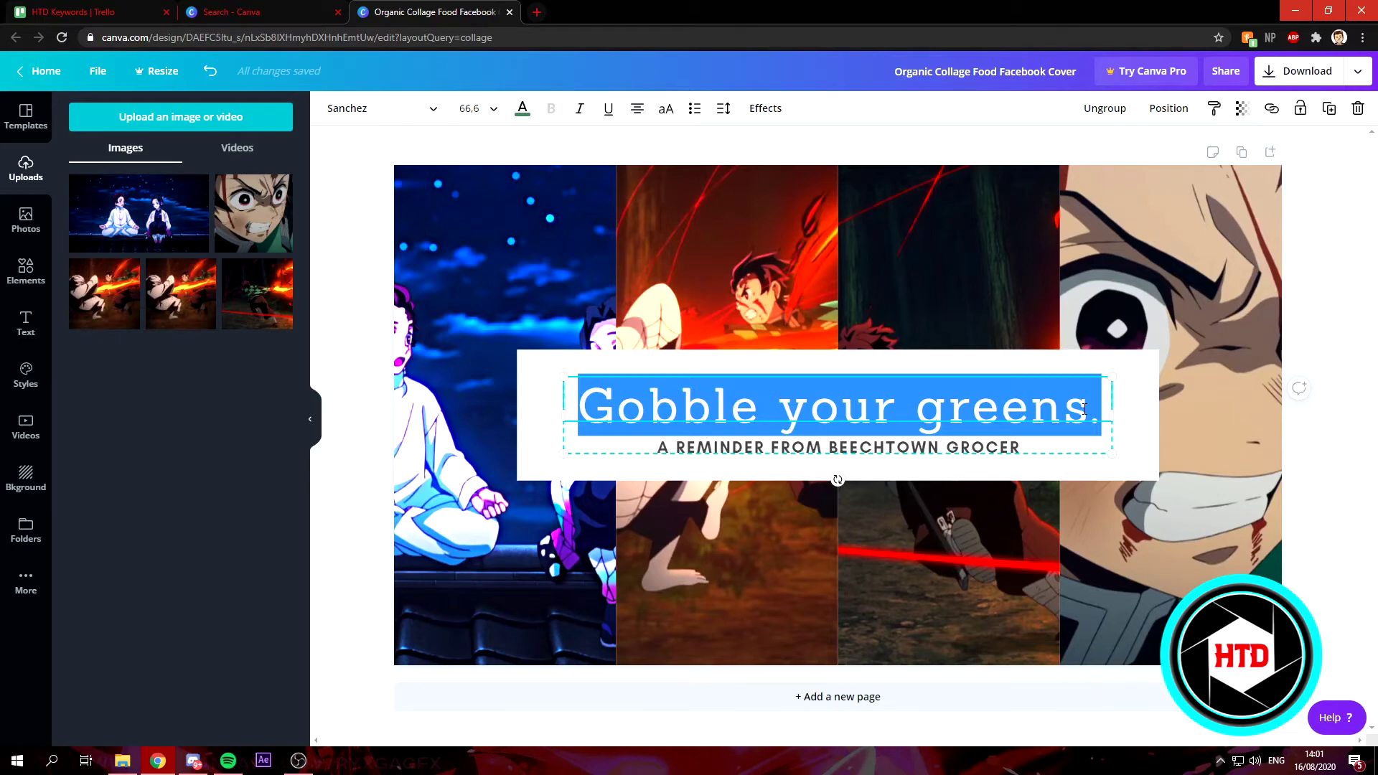
type("H")
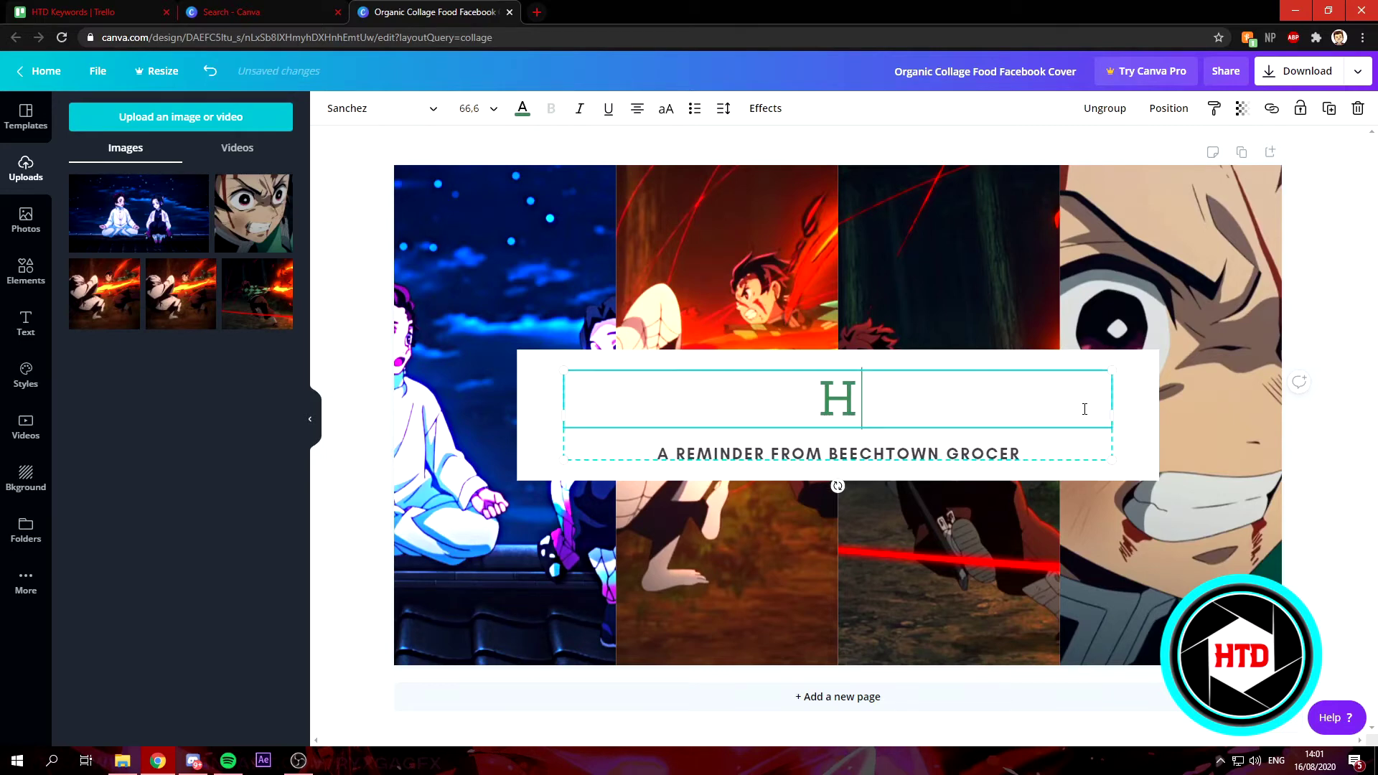
type("ow To Digital")
left_click(1012, 452)
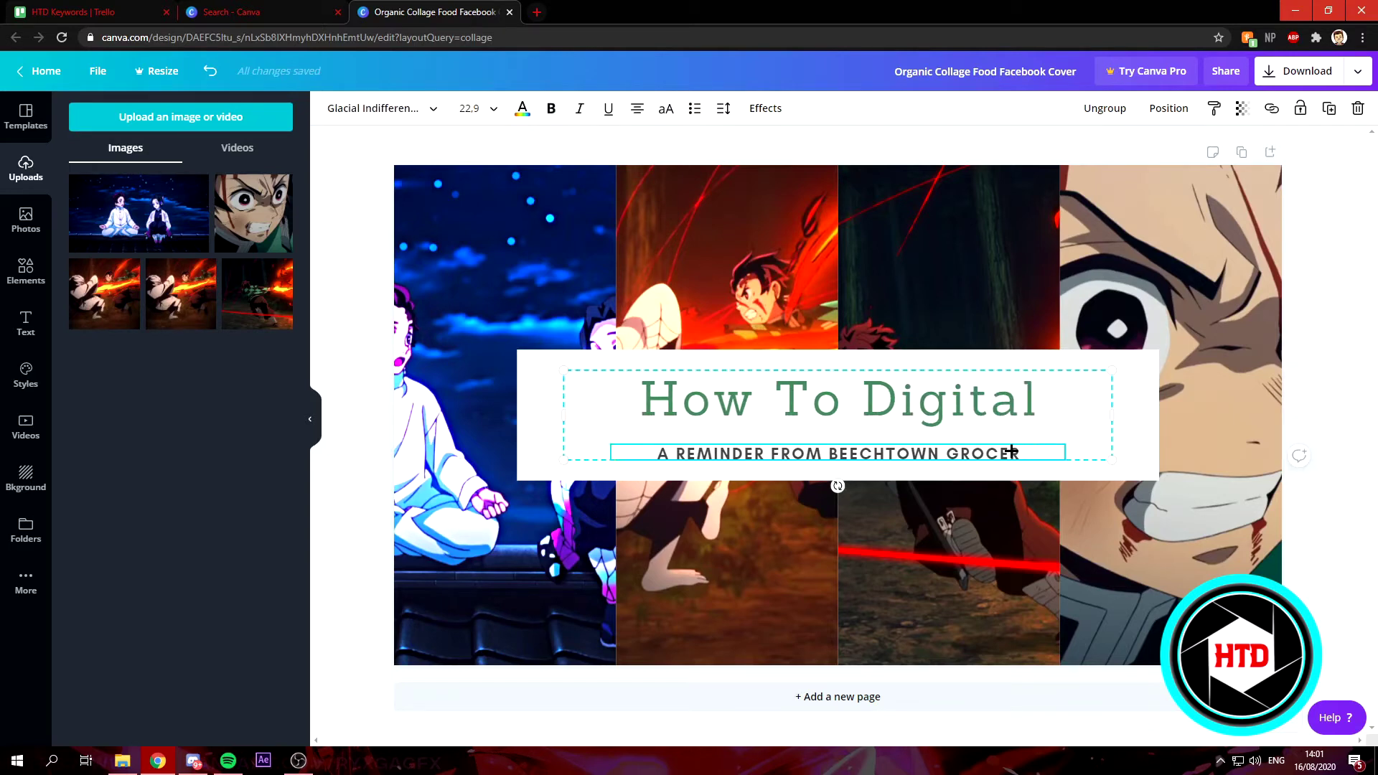
left_click(1012, 452)
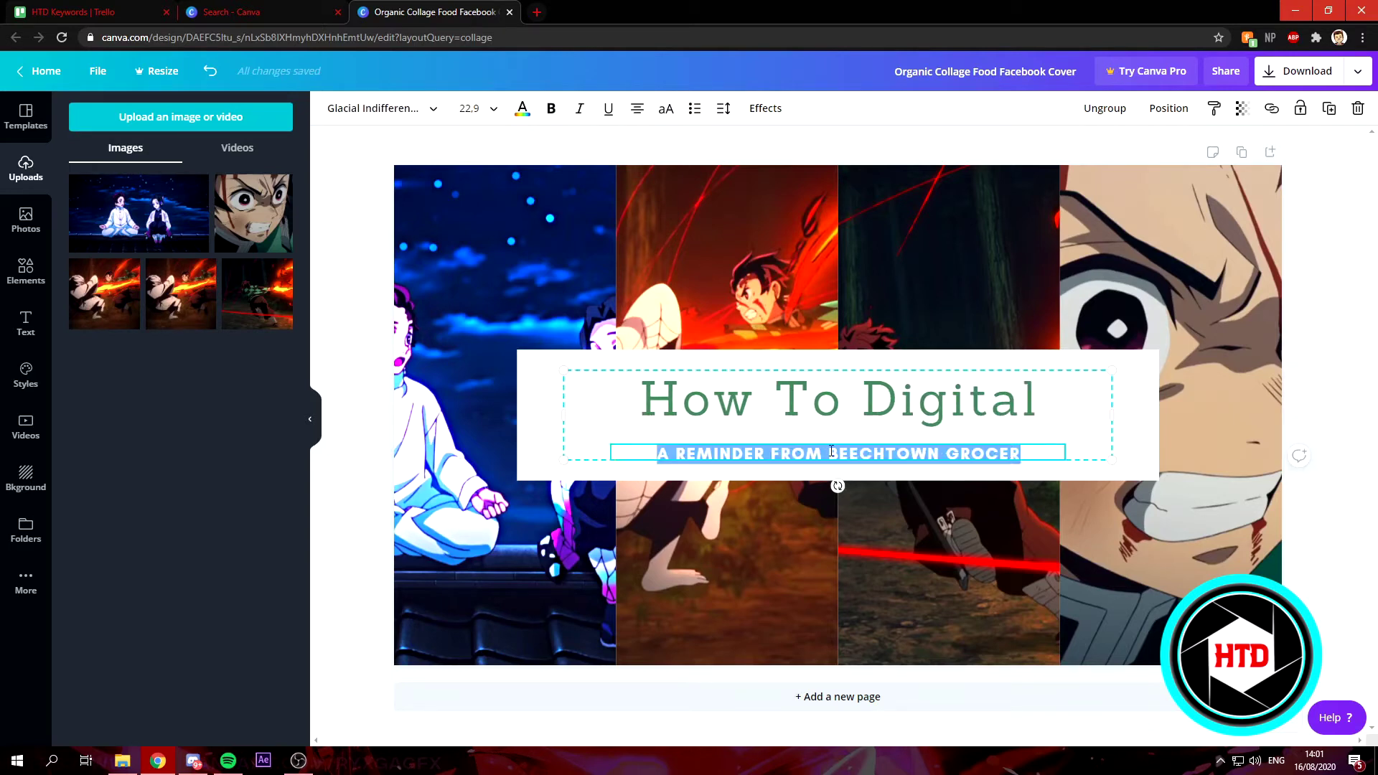
left_click(1020, 427)
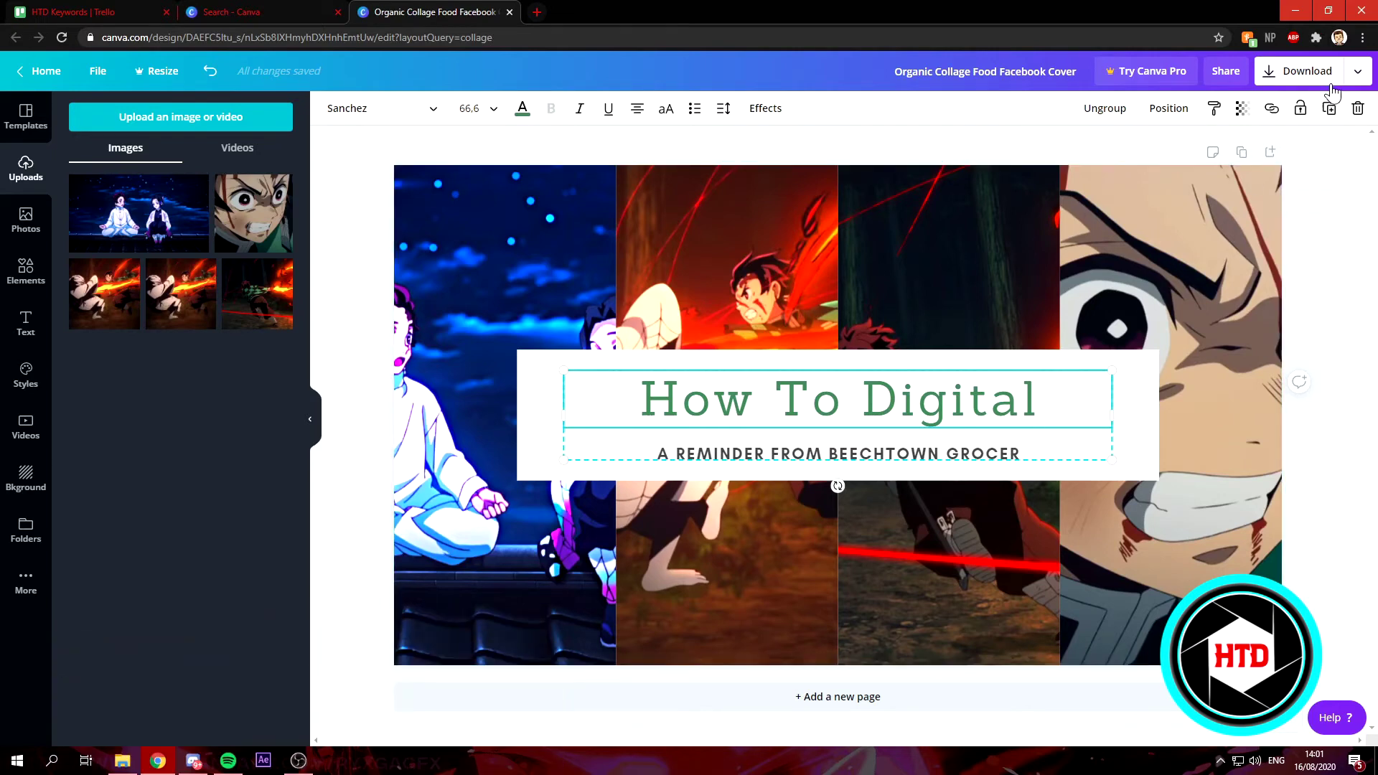
Download the finished collage as a PNG and open the downloaded image file
left_click(1306, 71)
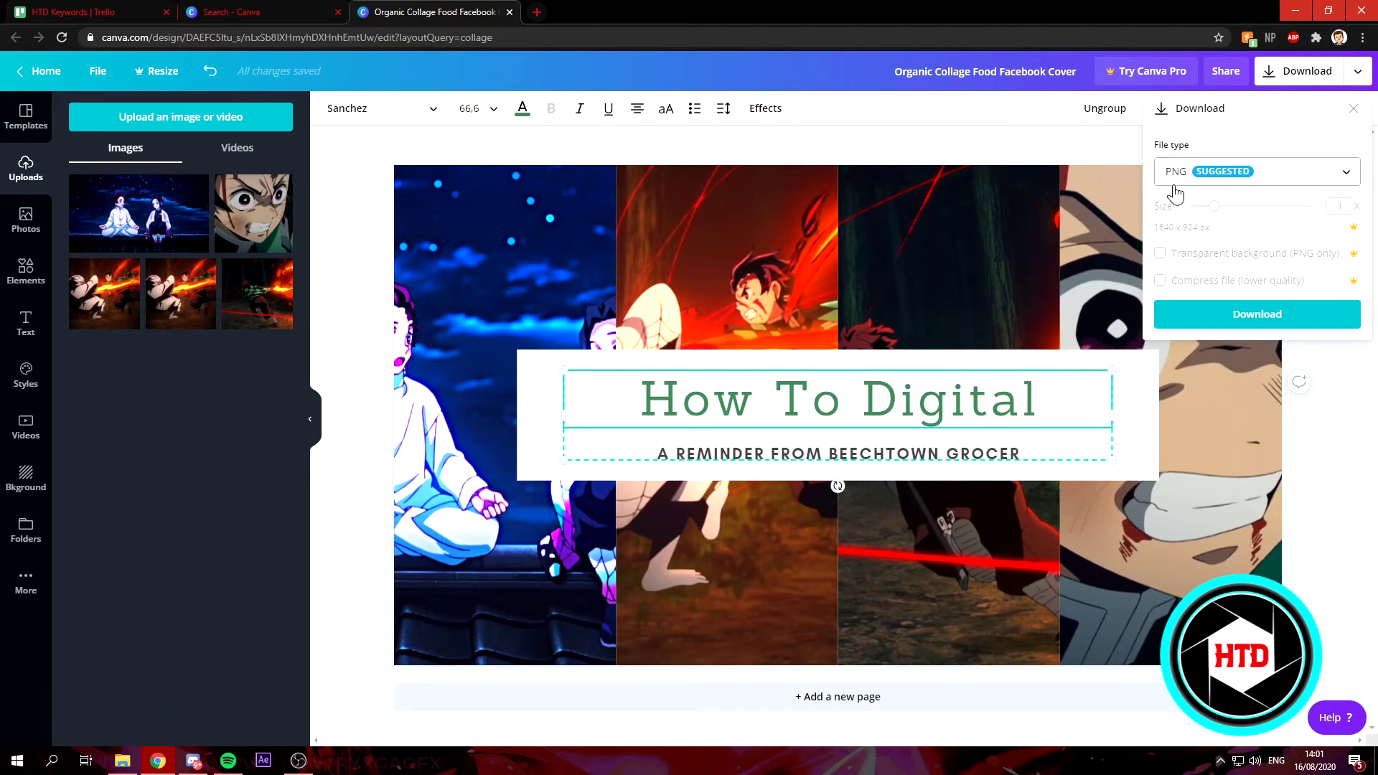
left_click(1223, 178)
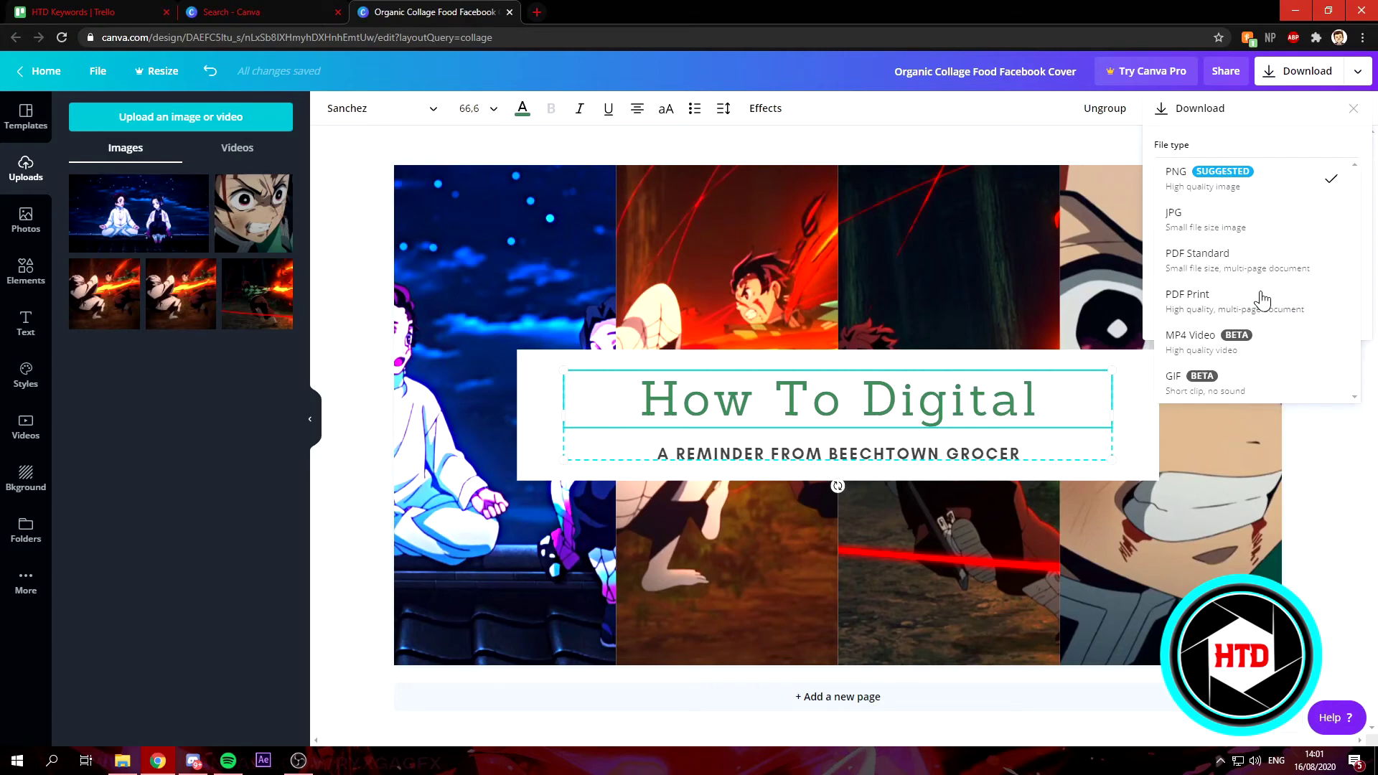
left_click(1288, 149)
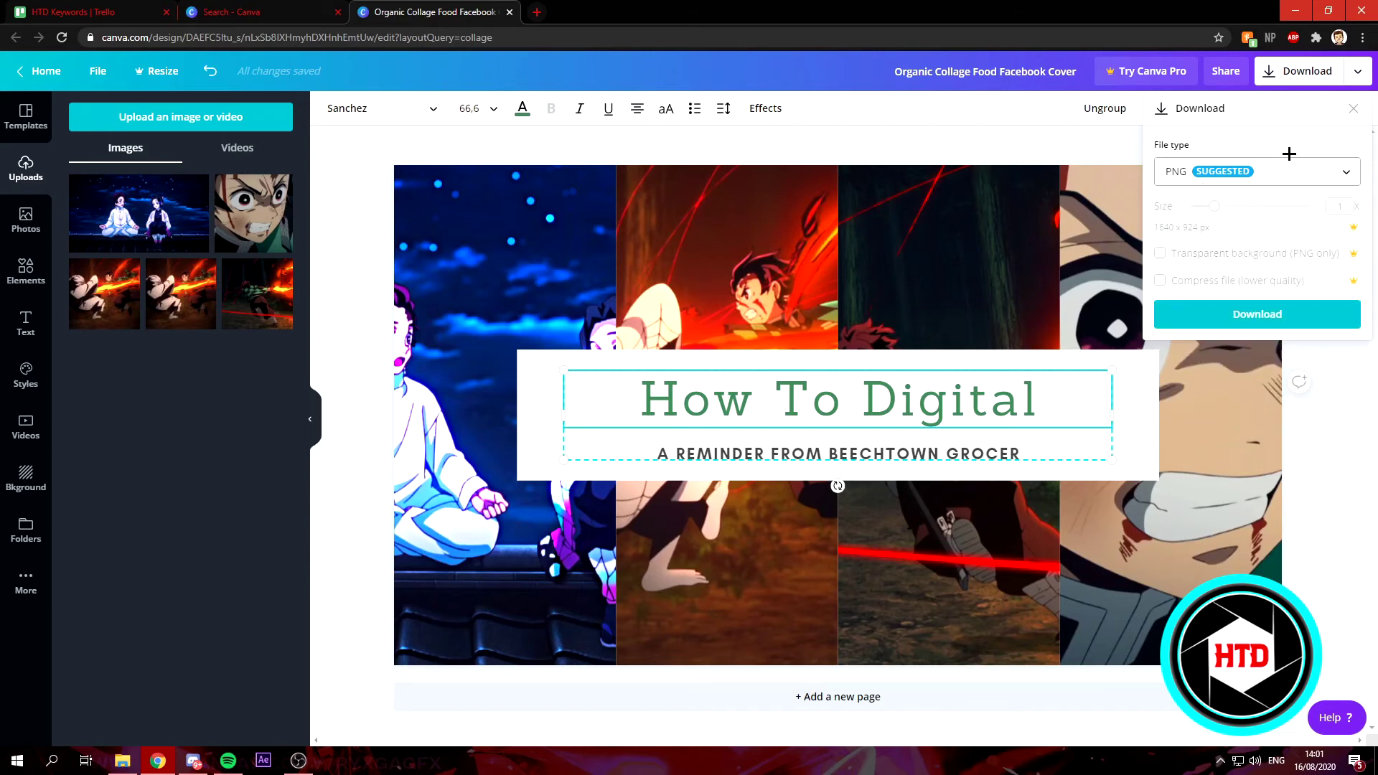
left_click(1285, 315)
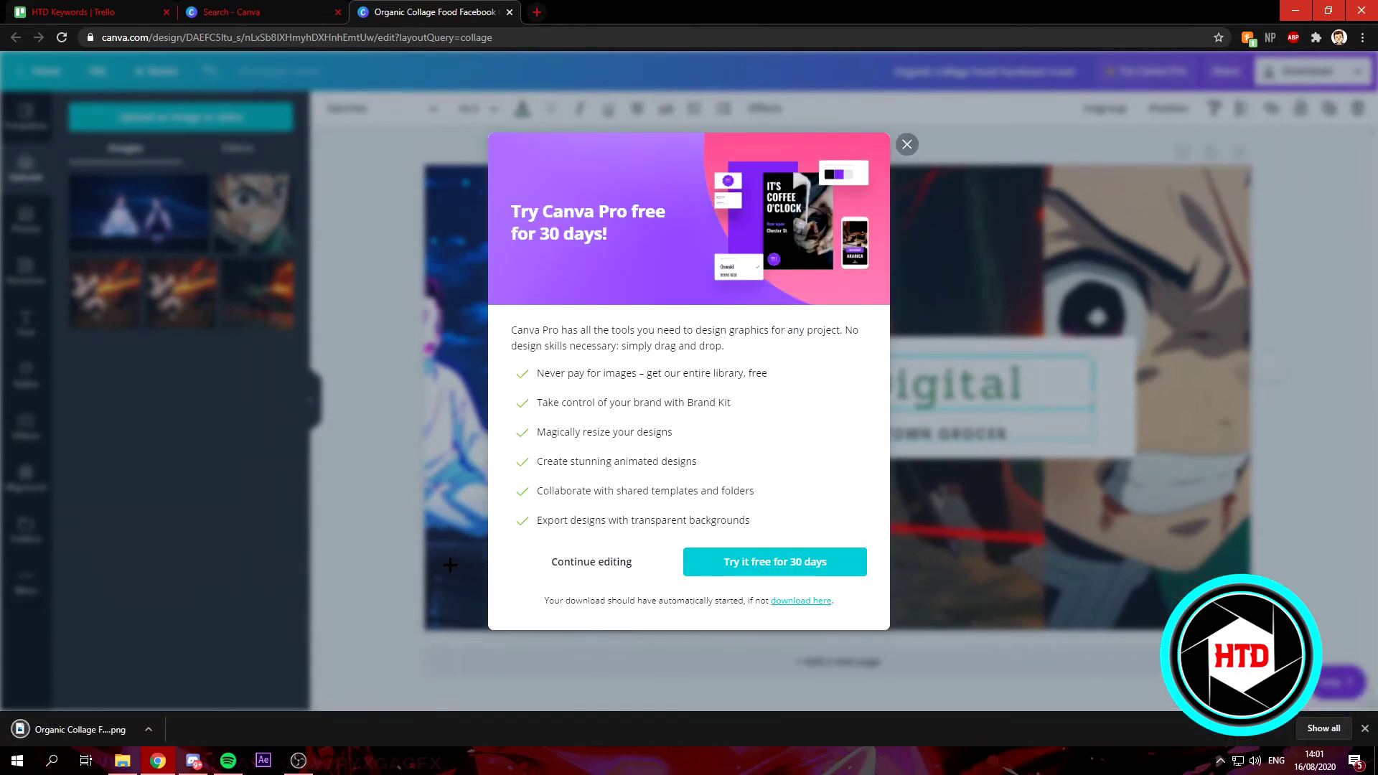
left_click(116, 736)
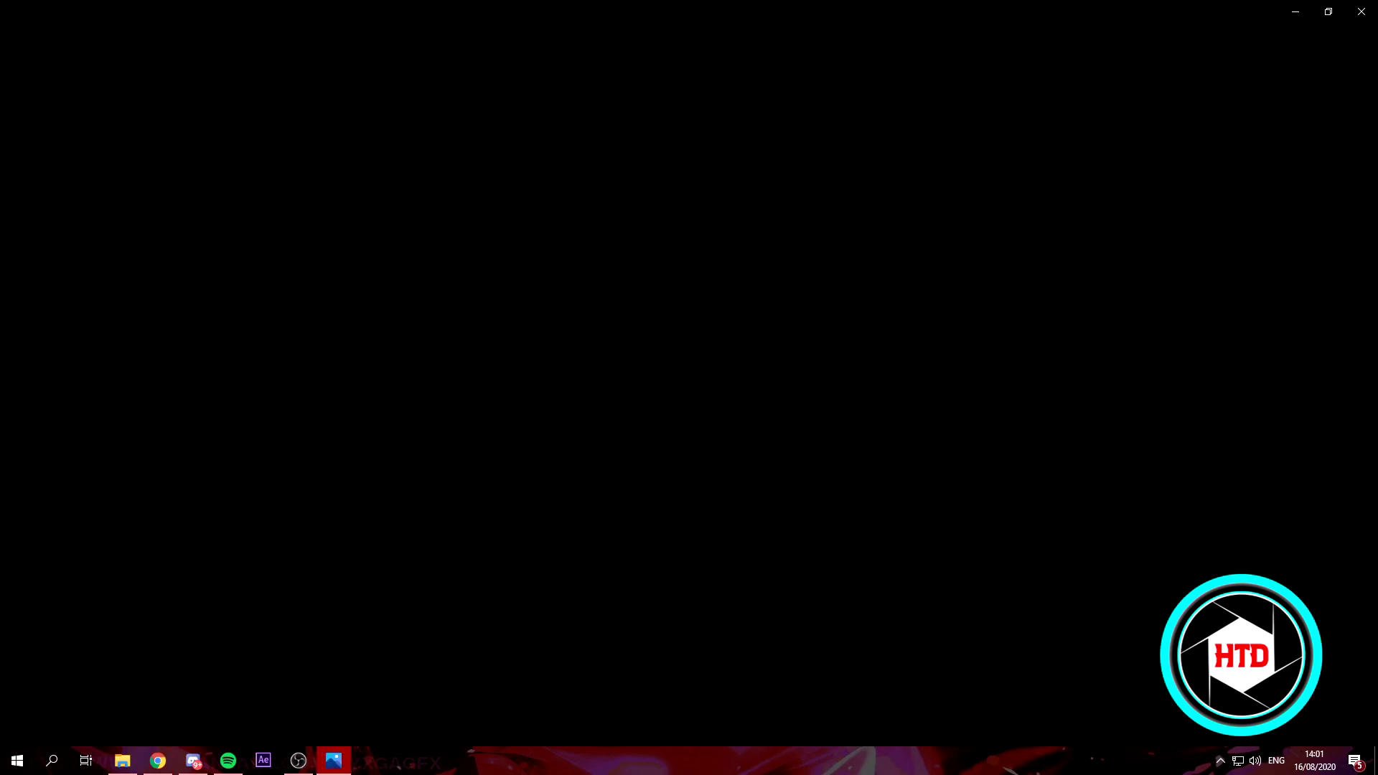